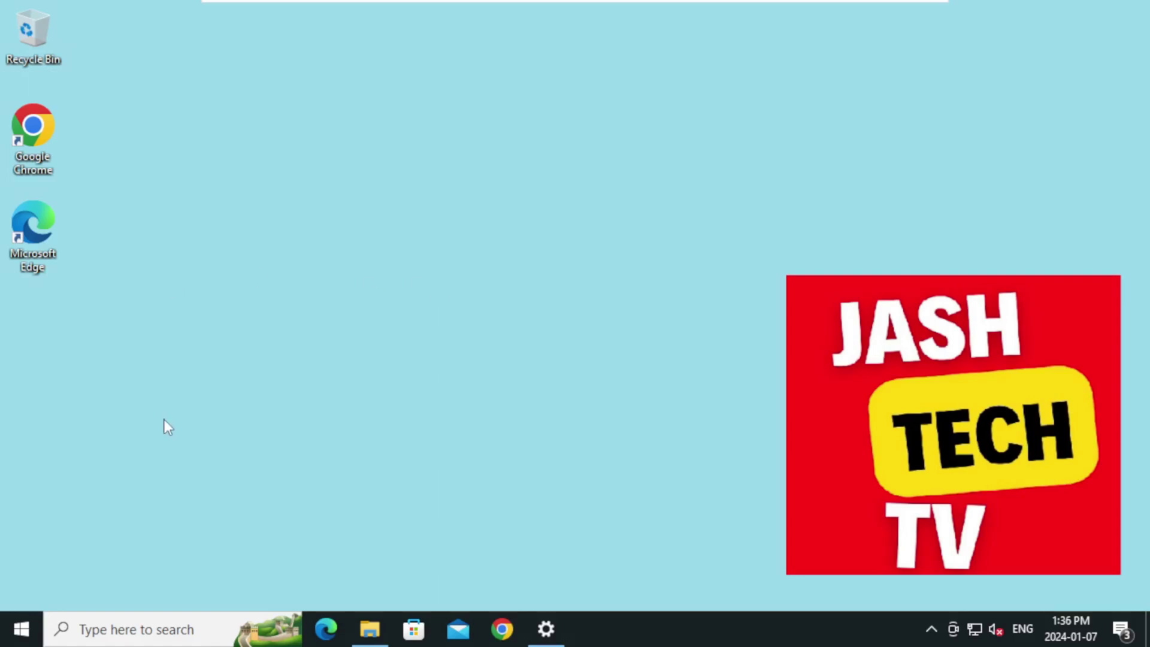
Launch Chrome and search for 'download vlc player' from the address bar.
{"action": "left_click", "coordinate": [48, 124]}
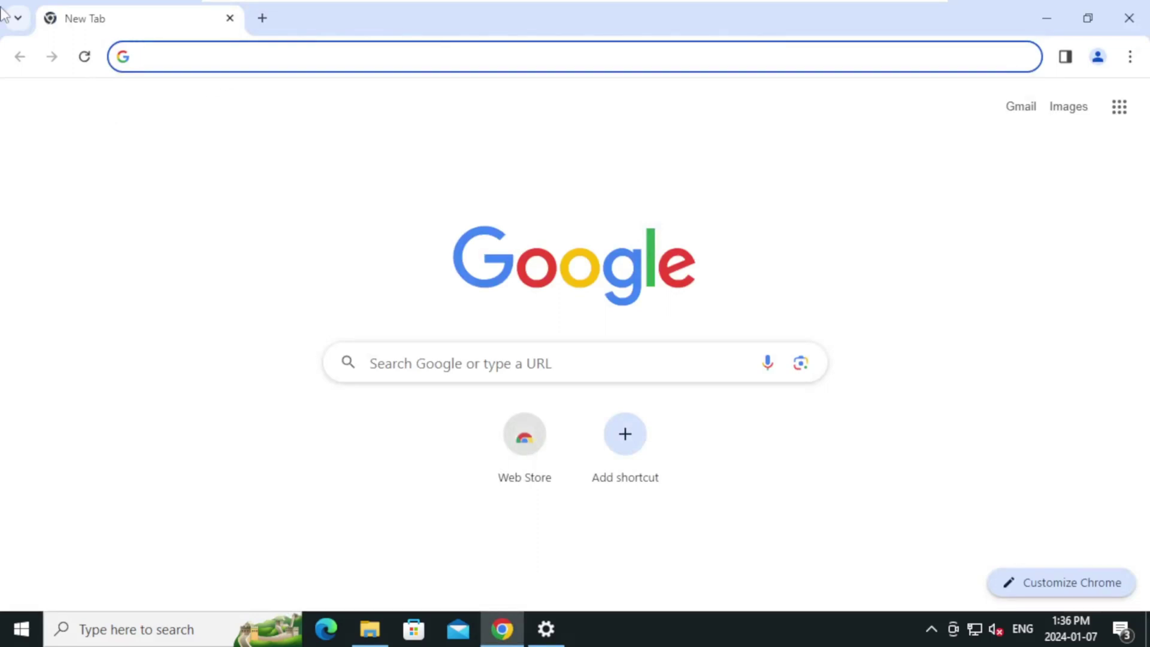
{"action": "type", "text": "download"}
{"action": "key", "text": "BackSpace"}
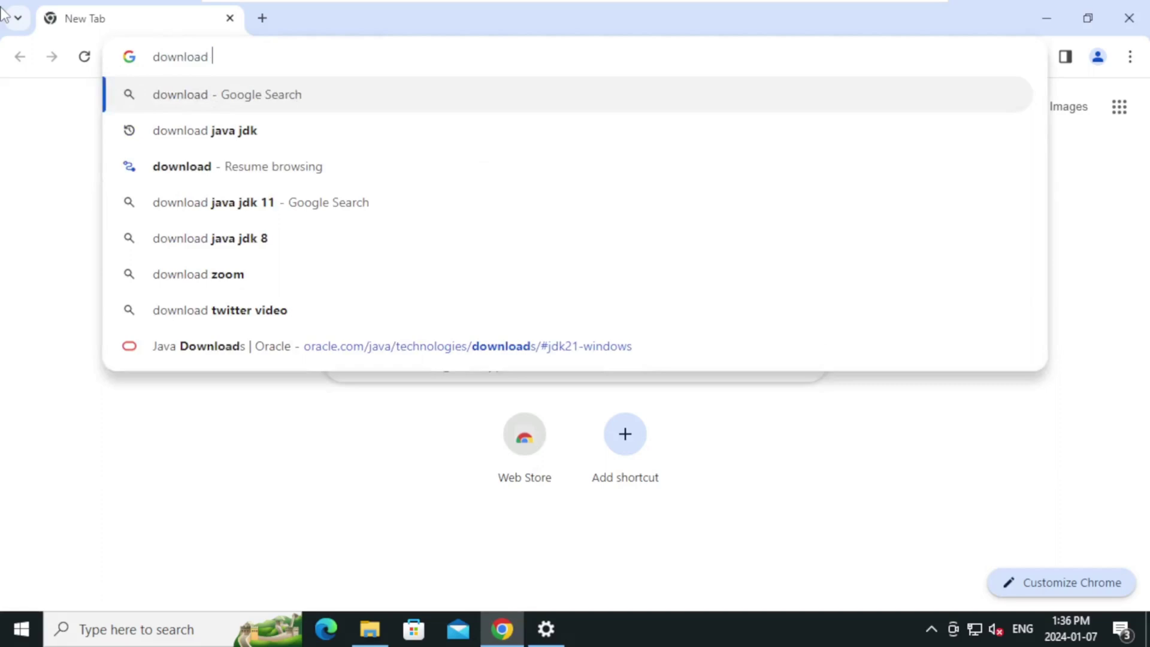
{"action": "type", "text": "vlc "}
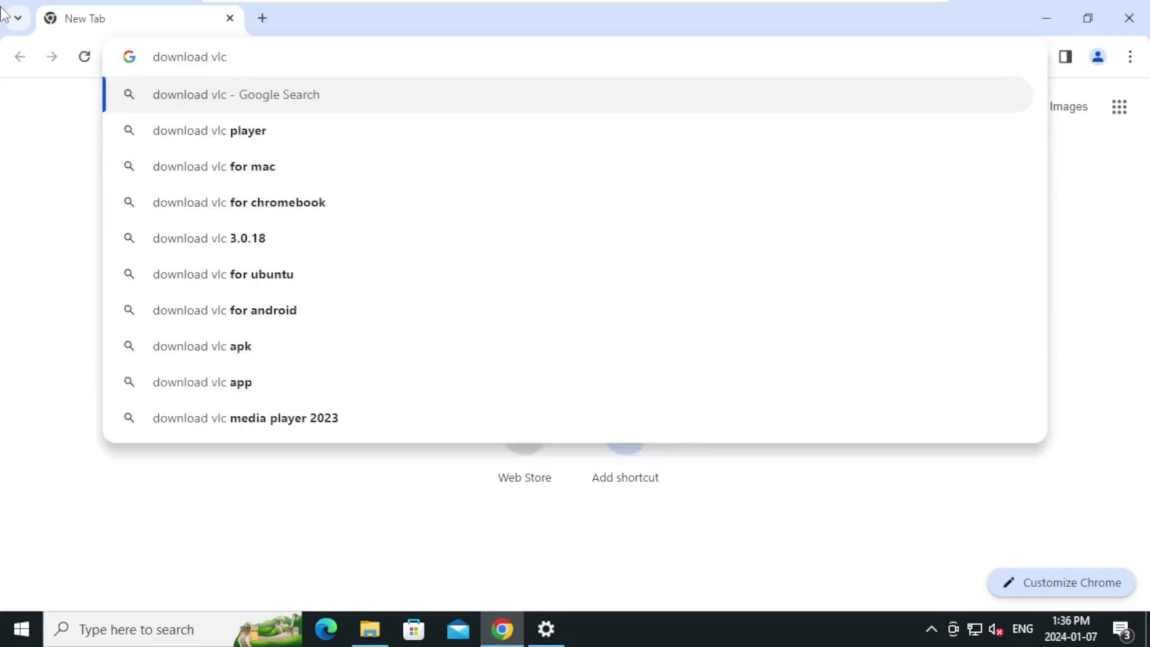
{"action": "type", "text": "player"}
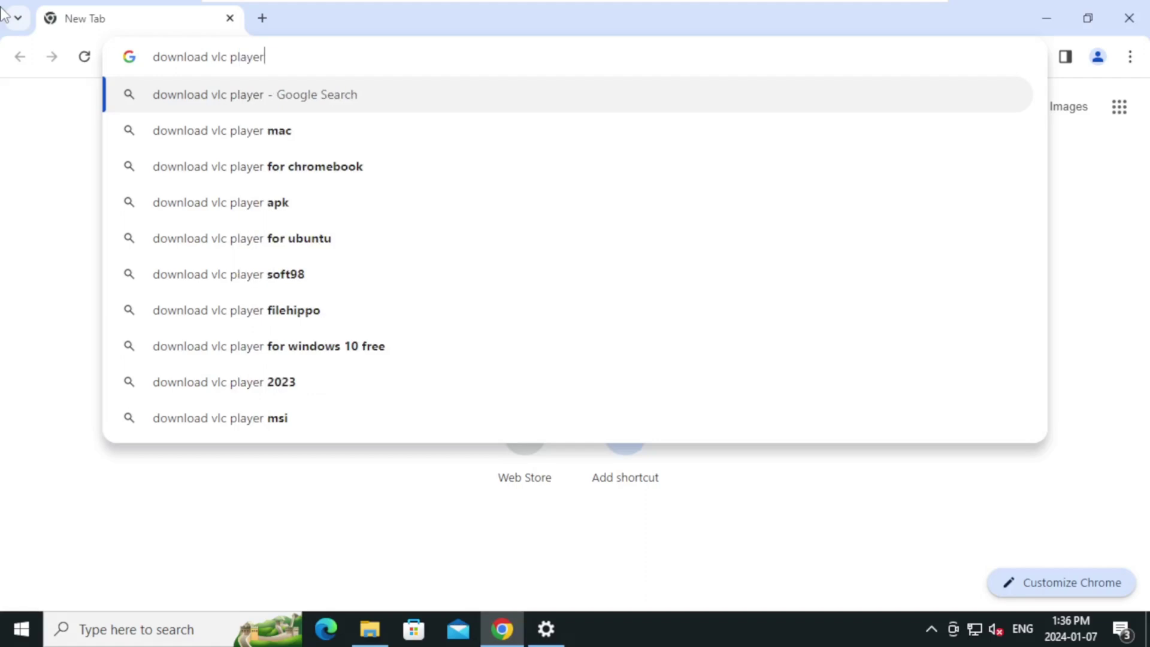
{"action": "key", "text": "Return"}
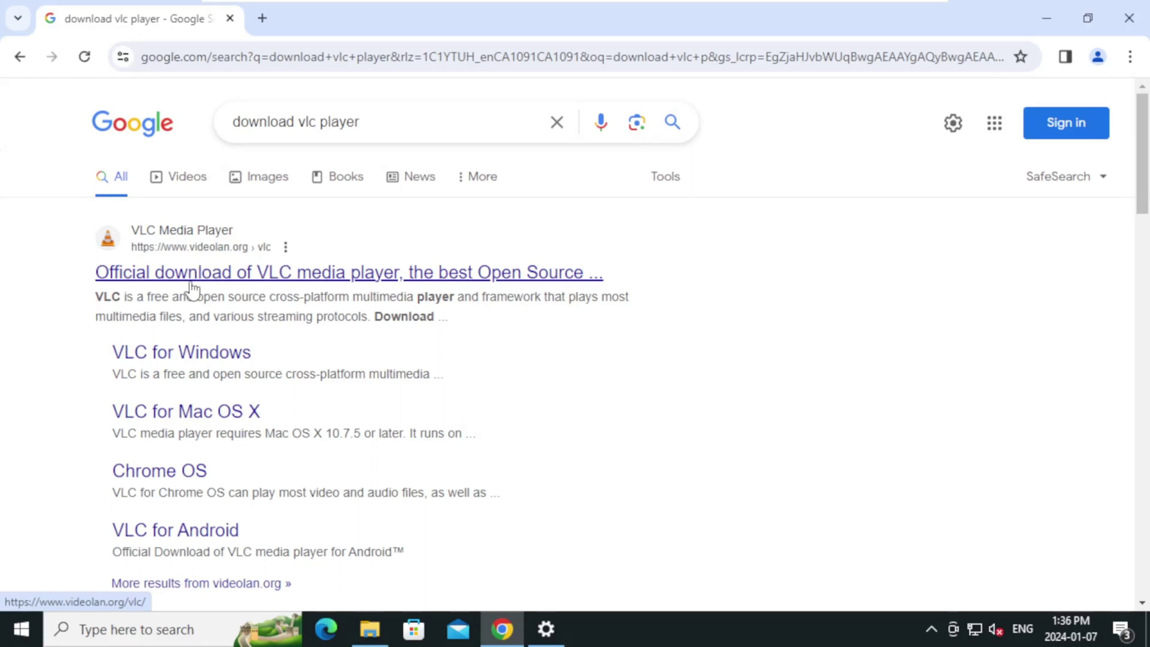
Open the official videolan.org result and start the VLC 3.0.20 Windows 64-bit download.
{"action": "left_click", "coordinate": [259, 276]}
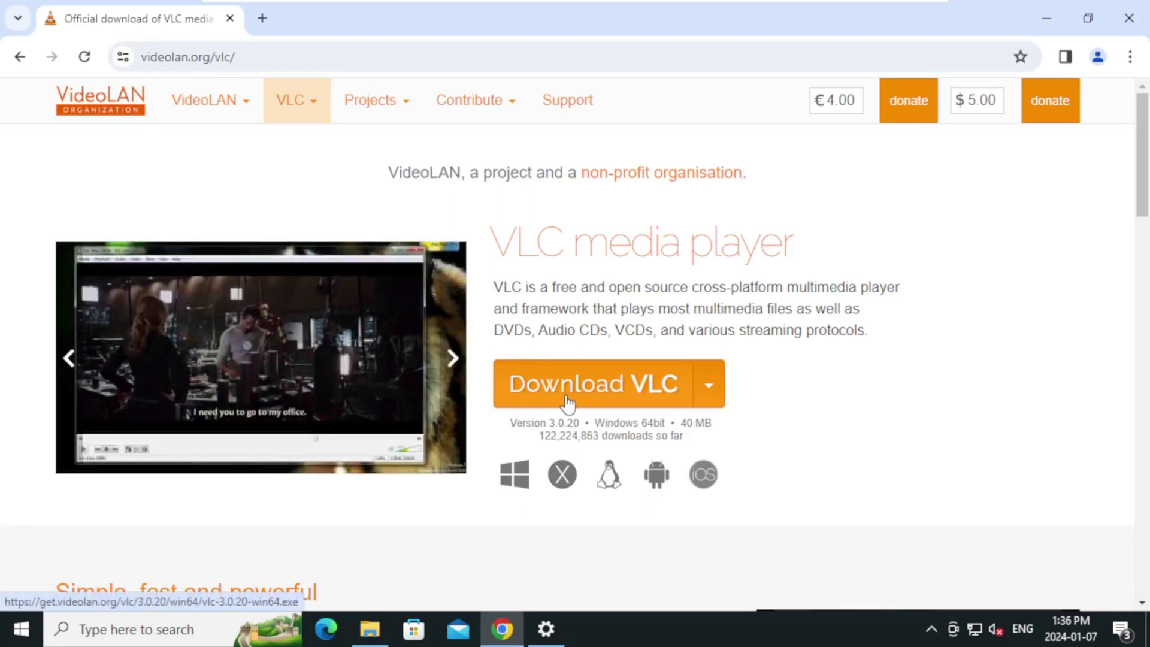
{"action": "left_click", "coordinate": [568, 400]}
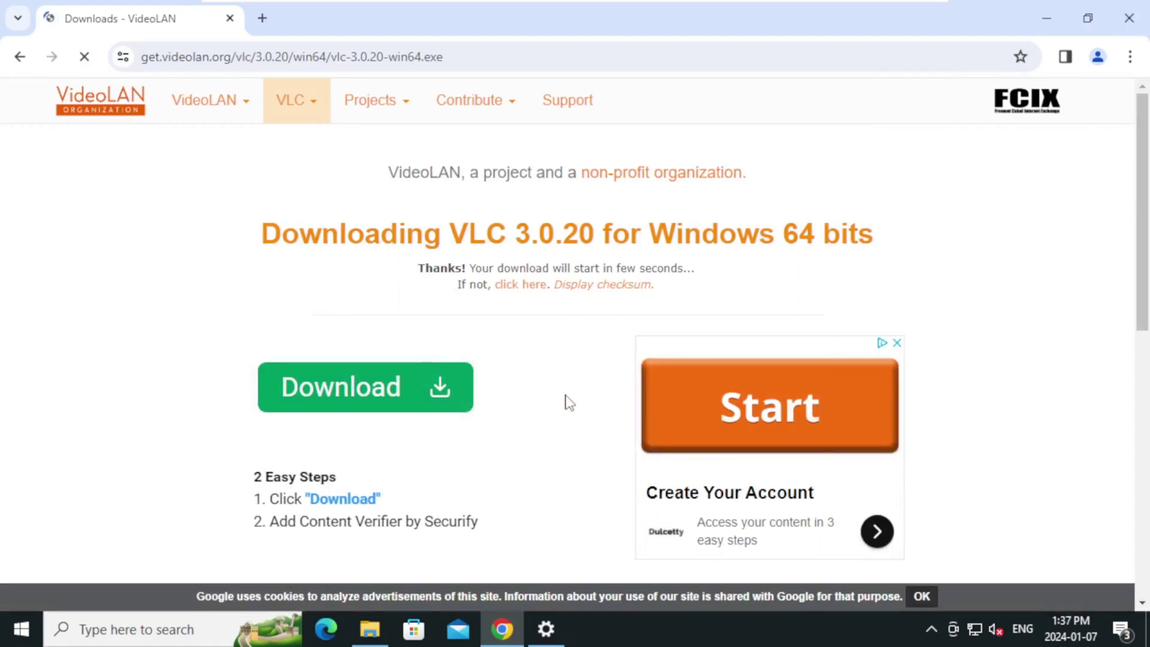
Bring up Chrome's Downloads list with the finished vlc-3.0.20-win64.exe.
{"action": "scroll", "coordinate": [567, 399], "scroll_direction": "down", "scroll_amount": 1}
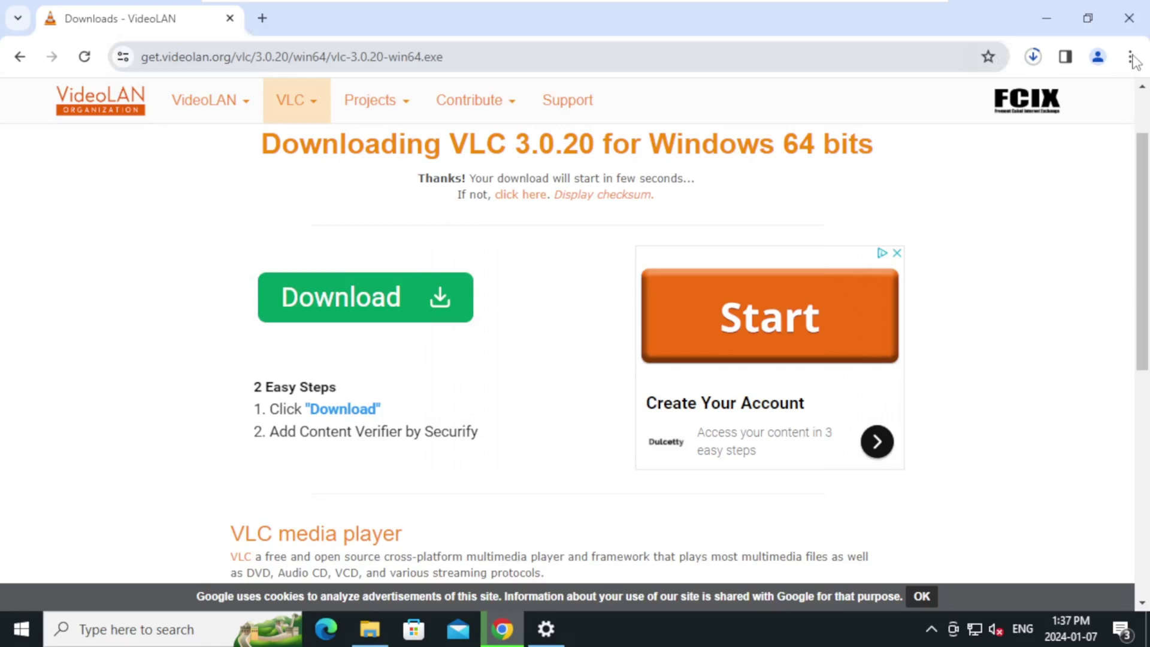
{"action": "left_click", "coordinate": [1131, 58]}
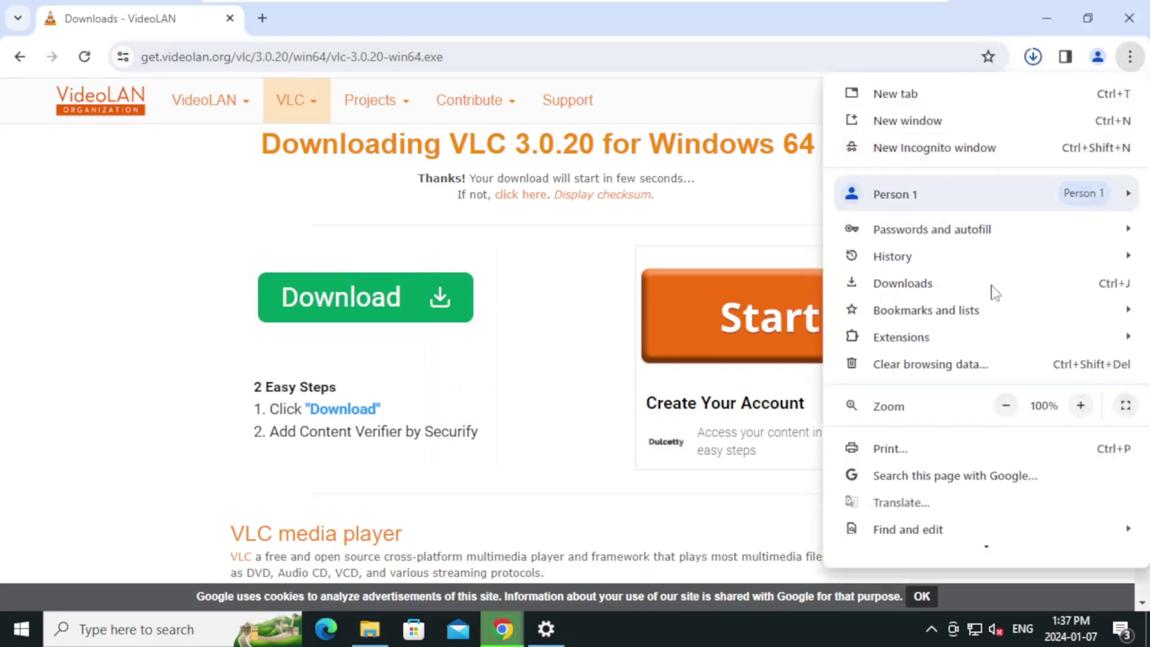
{"action": "left_click", "coordinate": [945, 293]}
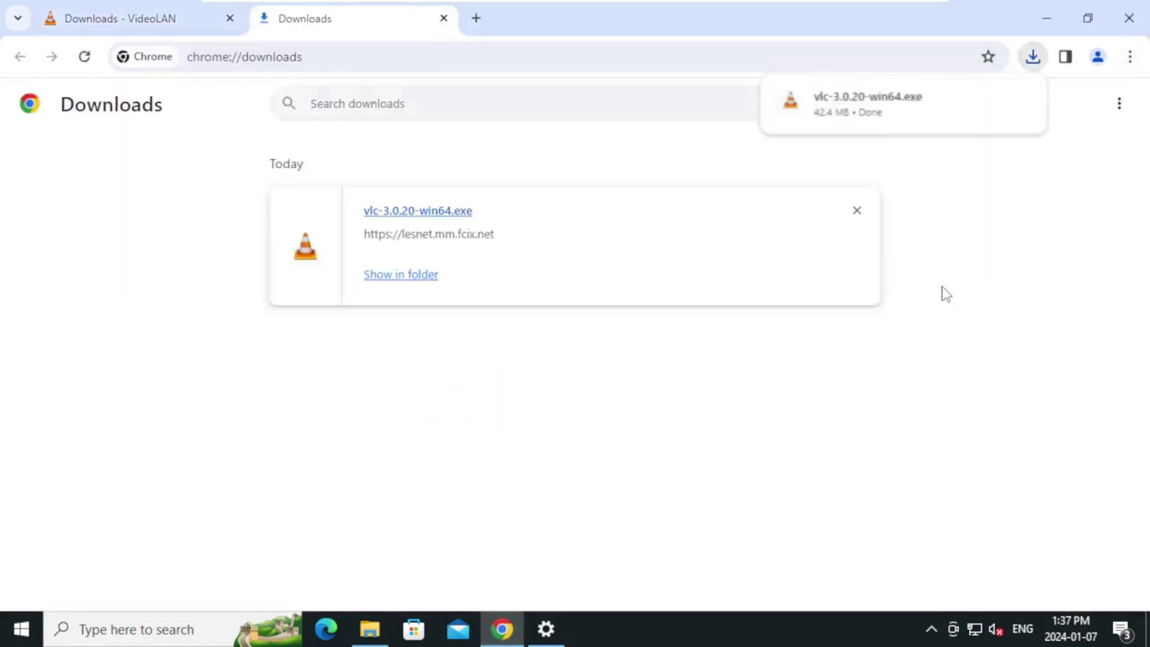
Run vlc-3.0.20-win64.exe from the Downloads folder, approve UAC, and keep English as language.
{"action": "left_click", "coordinate": [422, 285]}
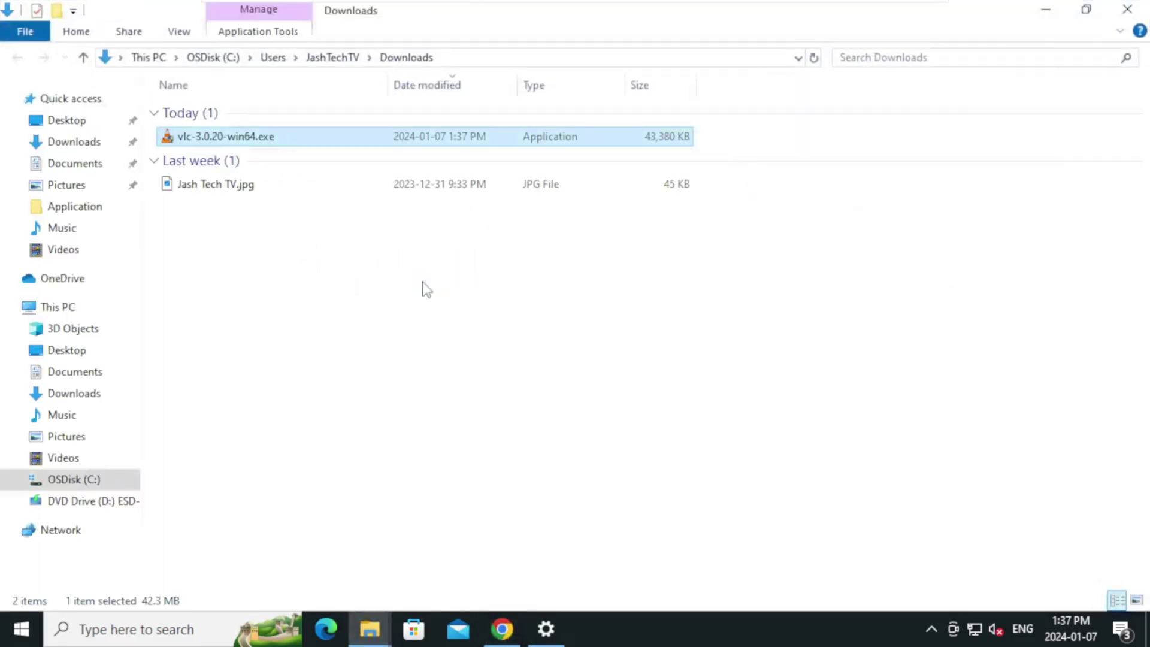
{"action": "double_click", "coordinate": [351, 142]}
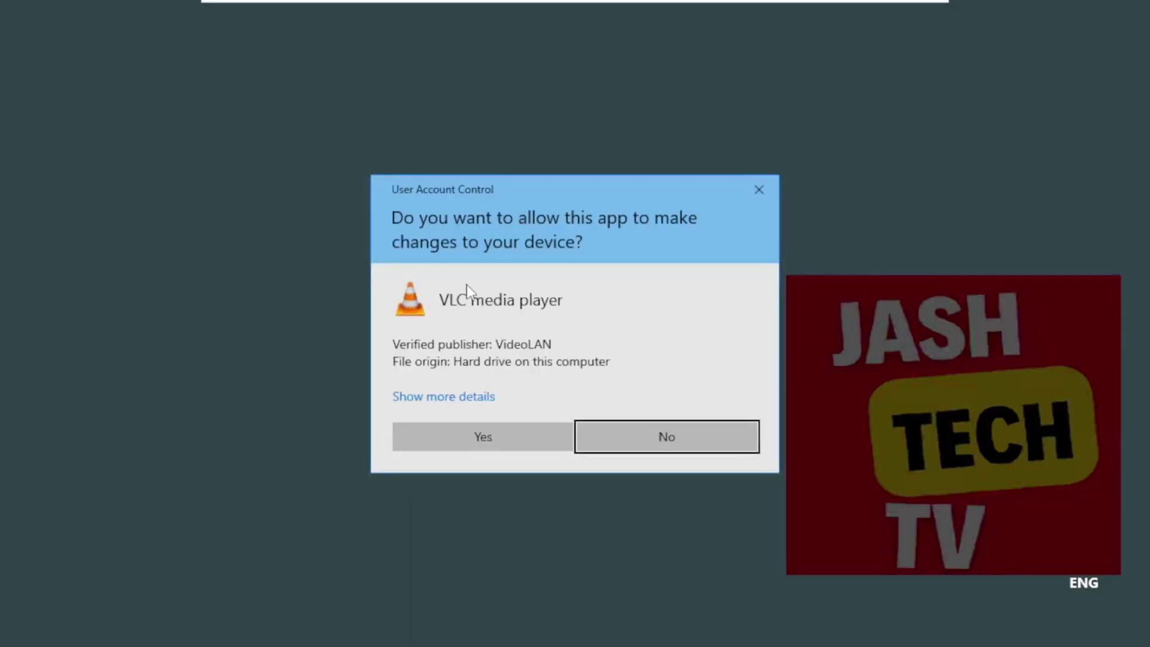
{"action": "left_click", "coordinate": [486, 427]}
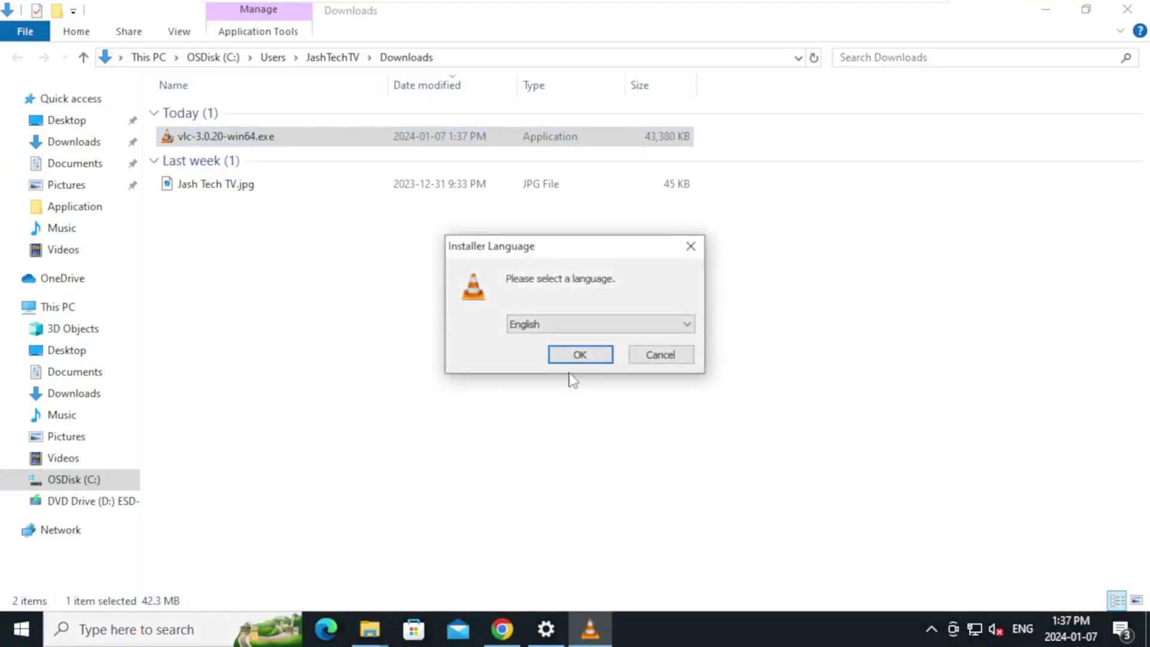
{"action": "left_click", "coordinate": [639, 324]}
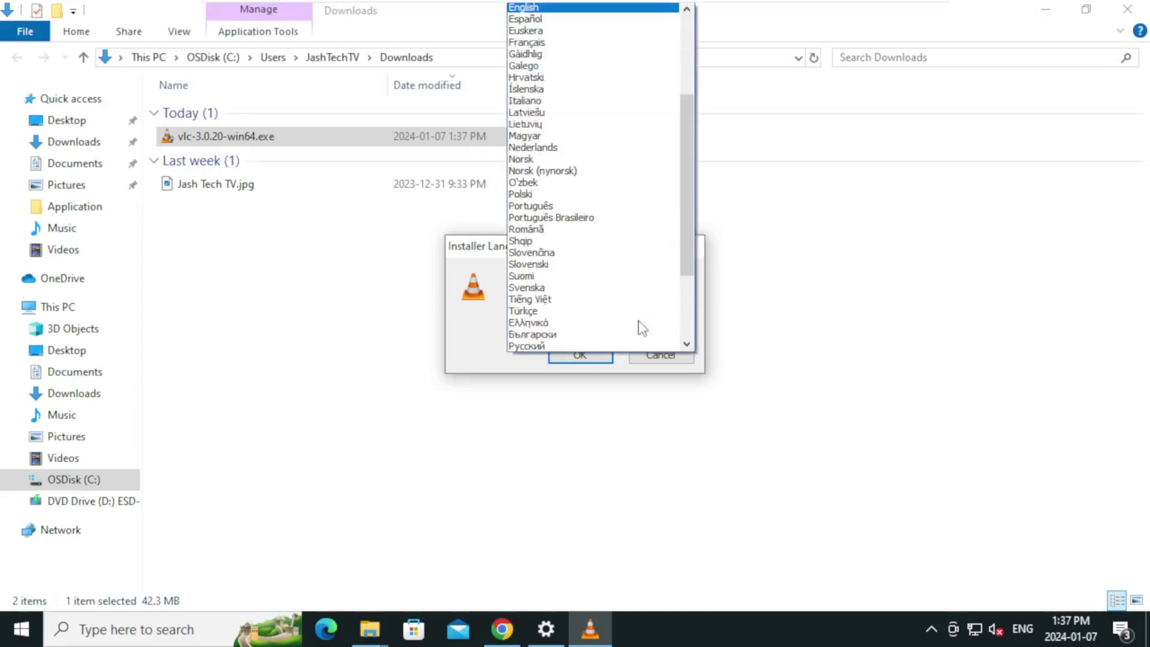
{"action": "left_click", "coordinate": [483, 310]}
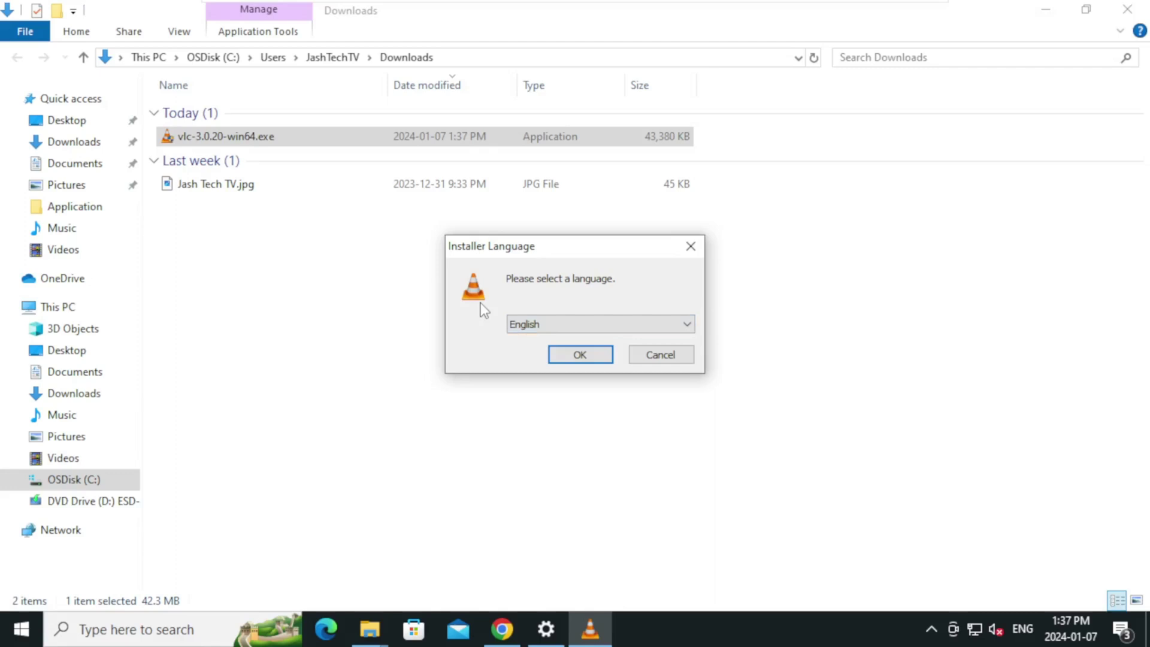
Install VLC with default components into C:\Program Files\VideoLAN\VLC, accepting the GNU GPL licence.
{"action": "left_click", "coordinate": [603, 364]}
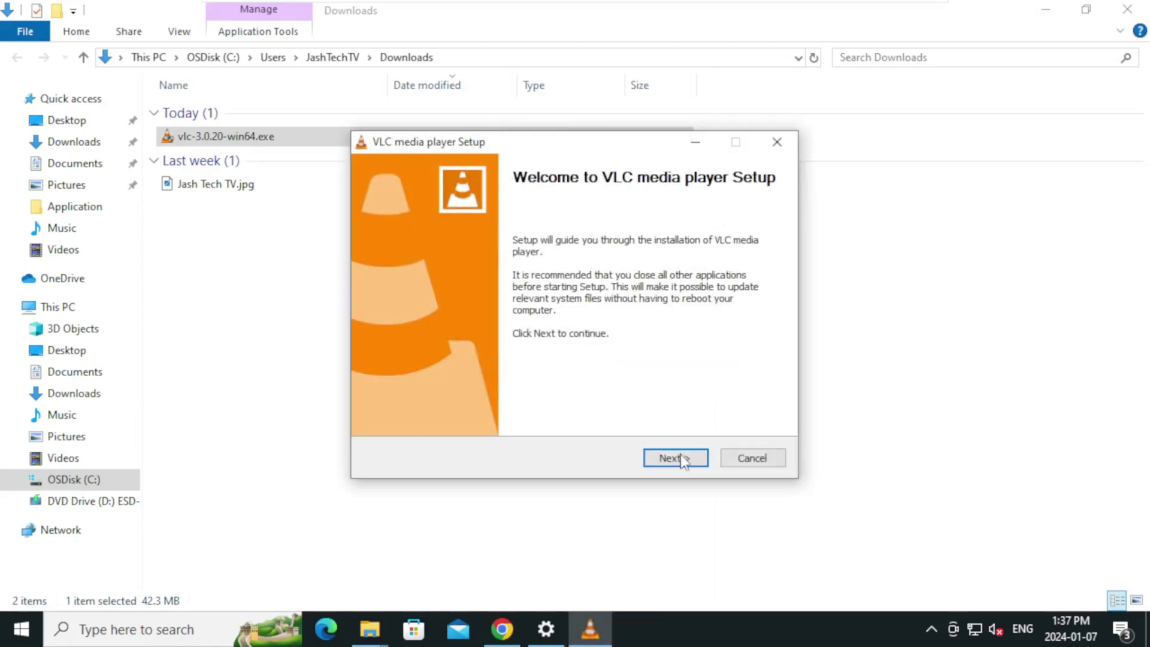
{"action": "left_click", "coordinate": [683, 460]}
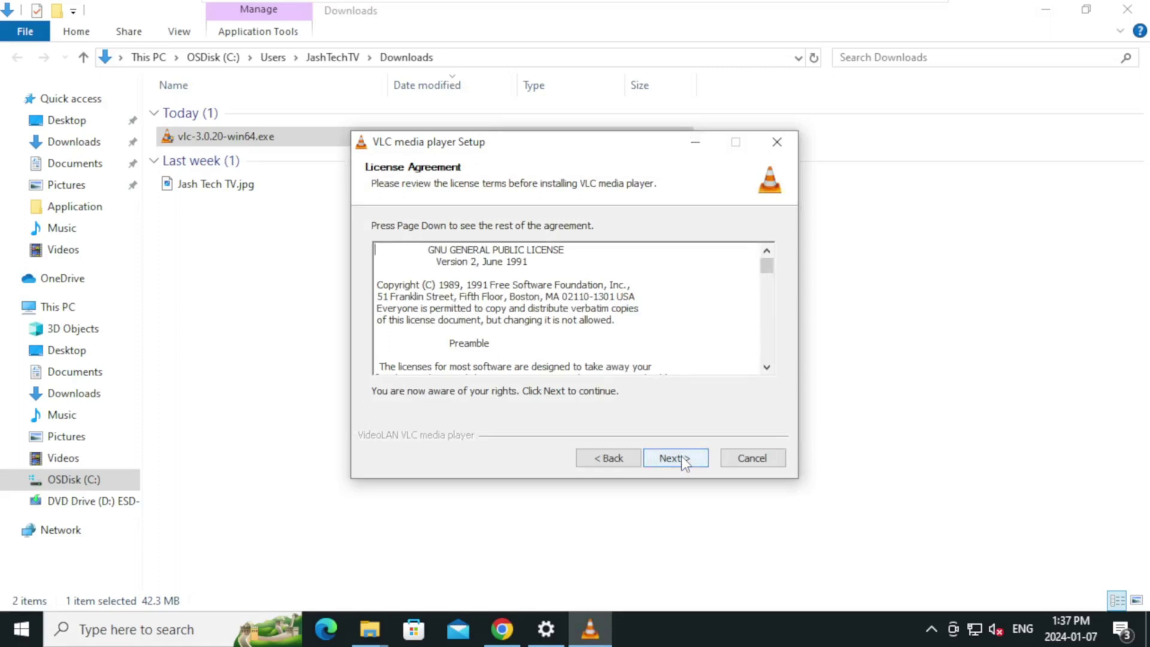
{"action": "left_click", "coordinate": [682, 459]}
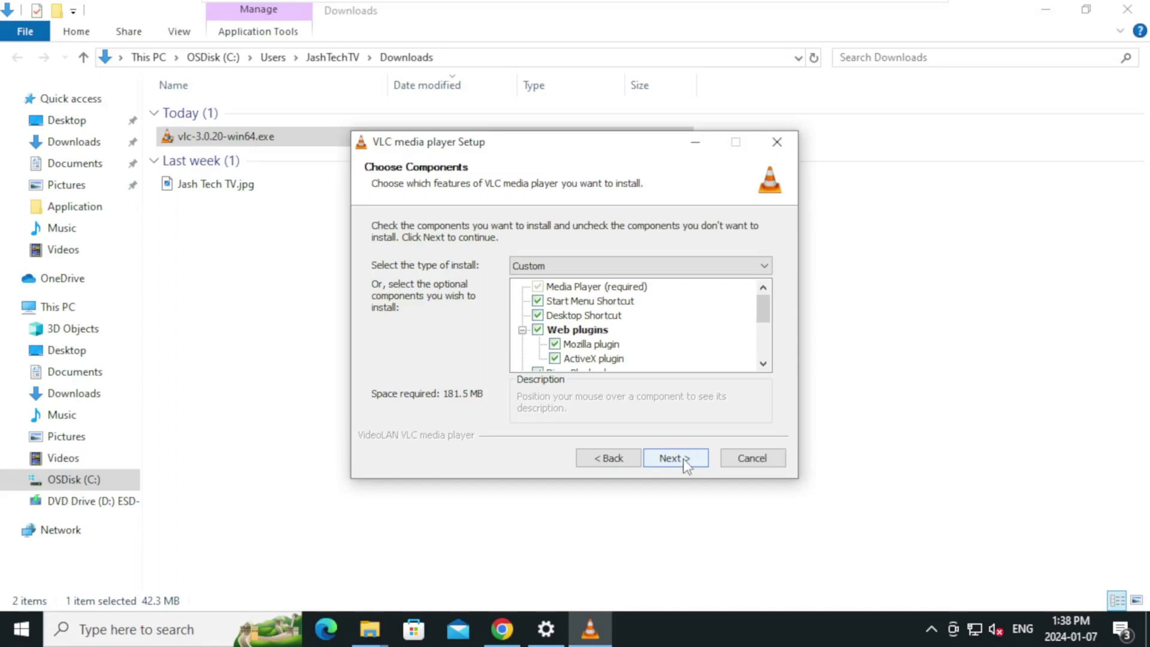
{"action": "left_click", "coordinate": [685, 465]}
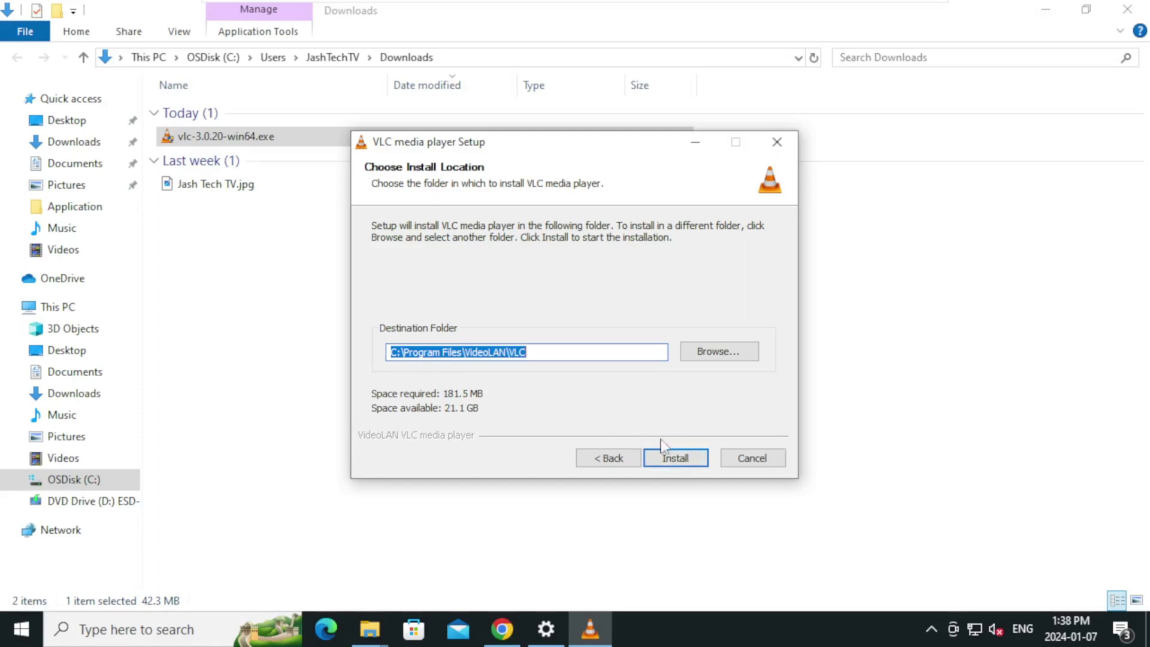
{"action": "left_click", "coordinate": [699, 465]}
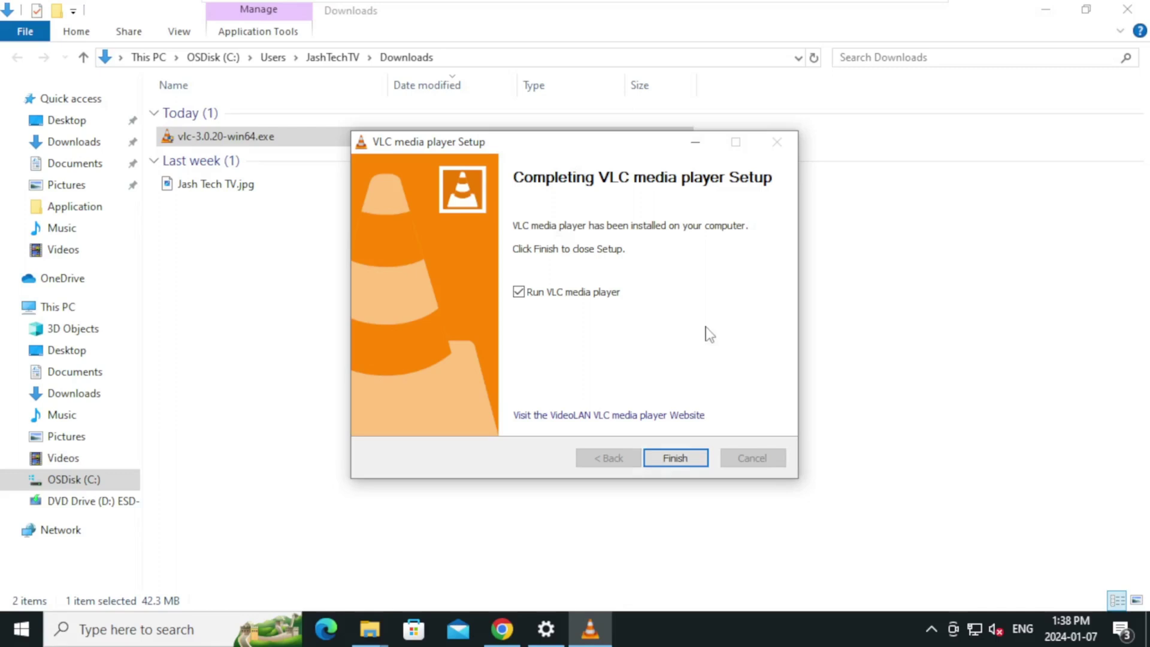
Finish setup to launch VLC, accept its privacy policy, and close the player.
{"action": "left_click", "coordinate": [693, 463]}
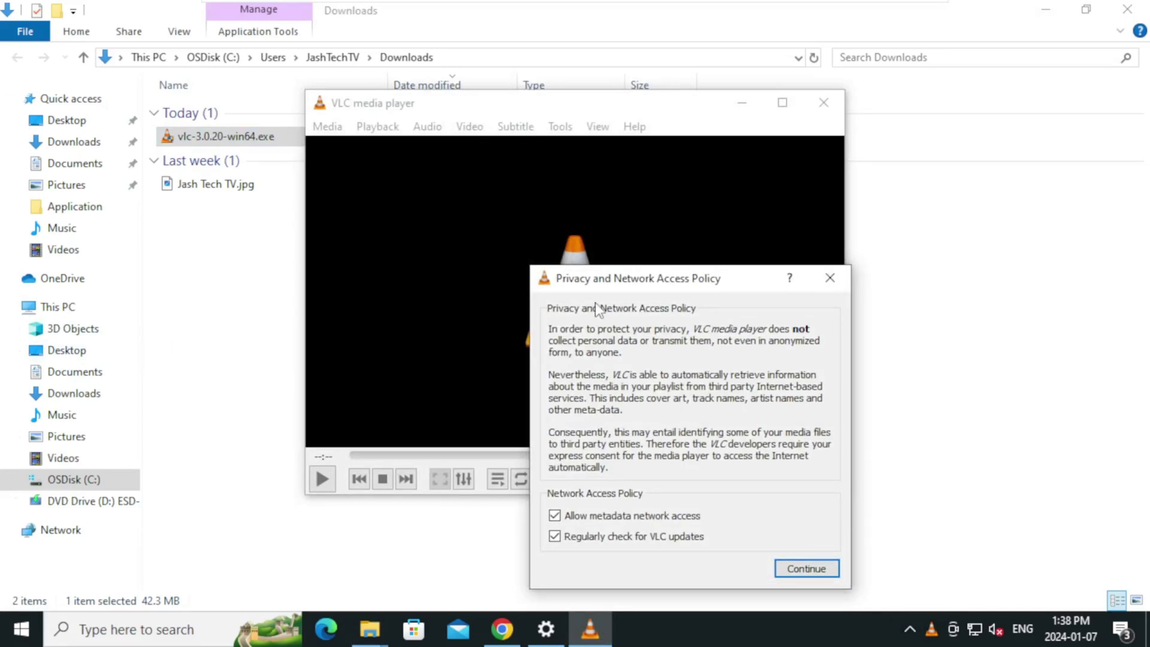
{"action": "left_click", "coordinate": [808, 570]}
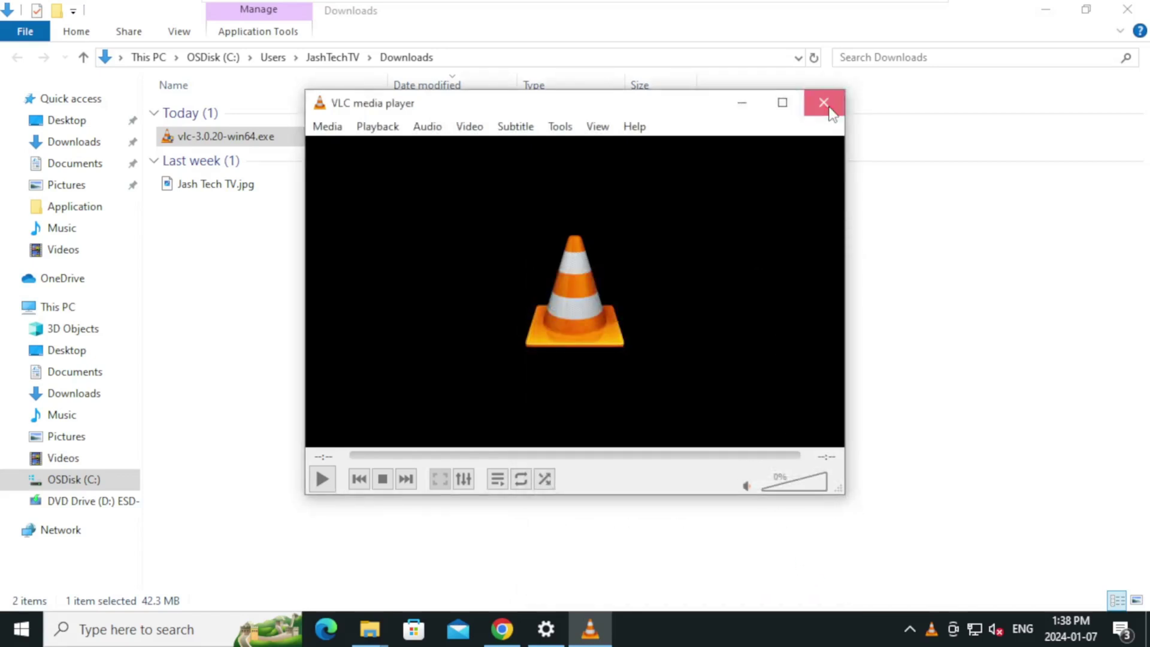
{"action": "left_click", "coordinate": [823, 102]}
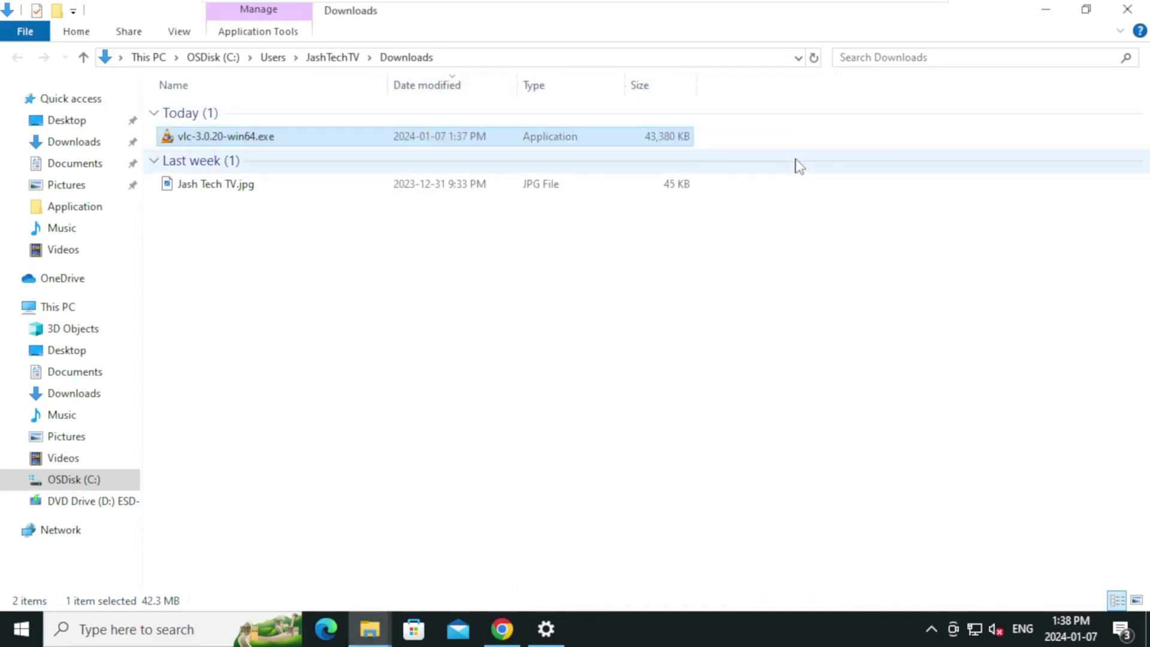
Minimize Explorer and Chrome, then deselect files in Downloads showing 2803412_preview.mp4.
{"action": "left_click", "coordinate": [1041, 9]}
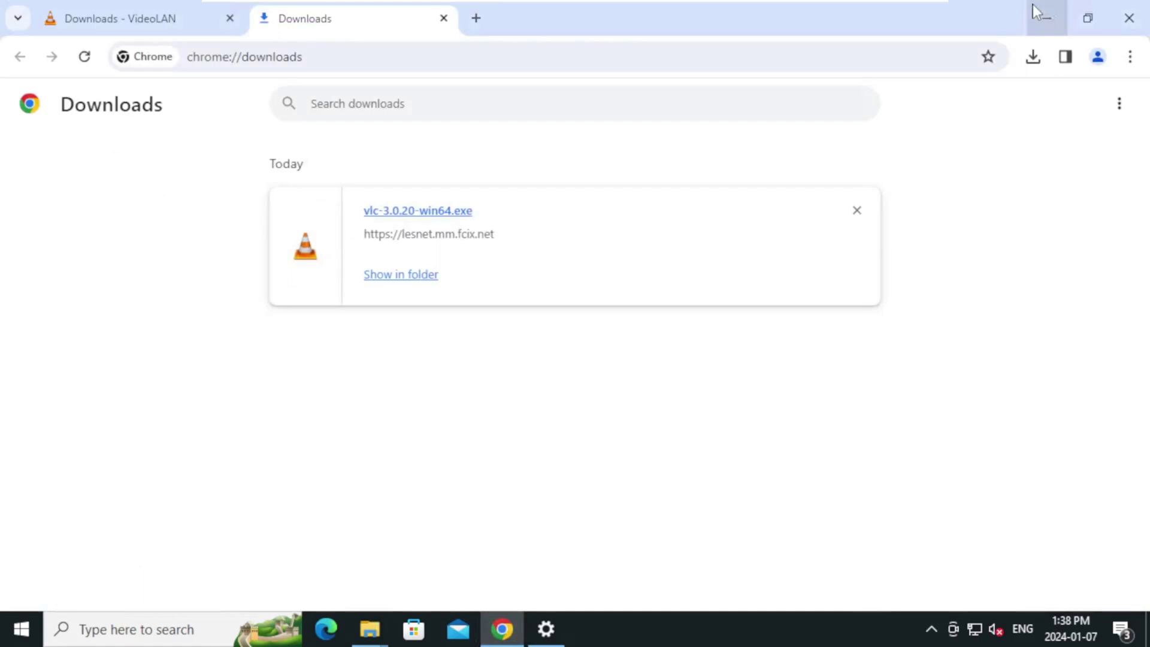
{"action": "left_click", "coordinate": [1033, 6]}
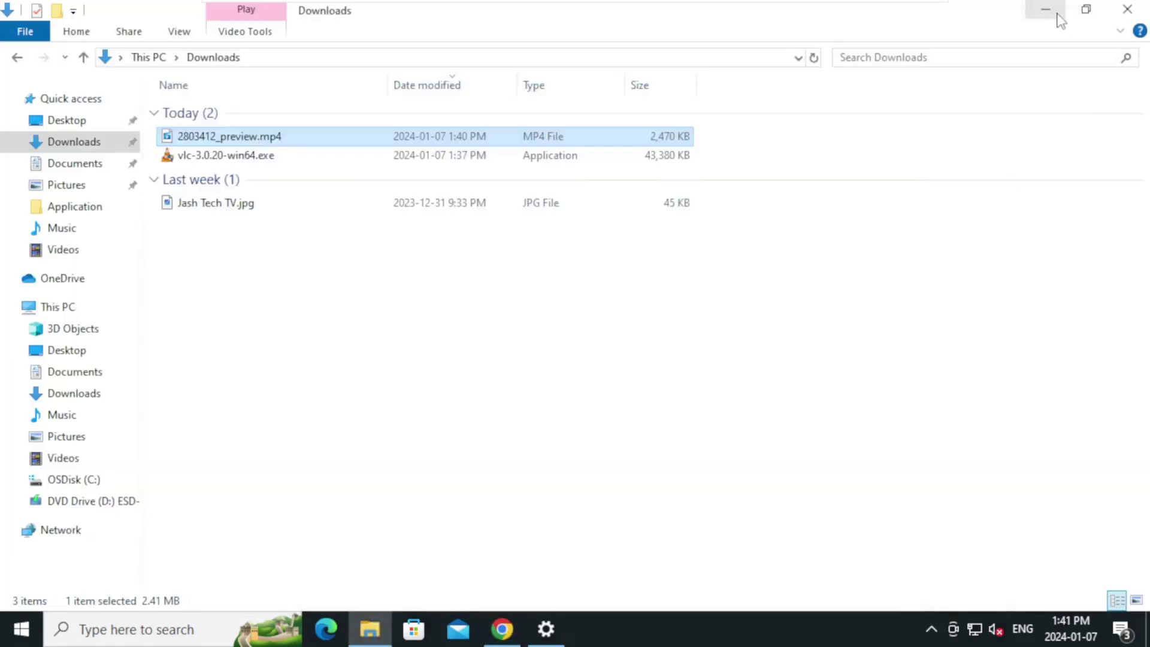
{"action": "left_click", "coordinate": [644, 429]}
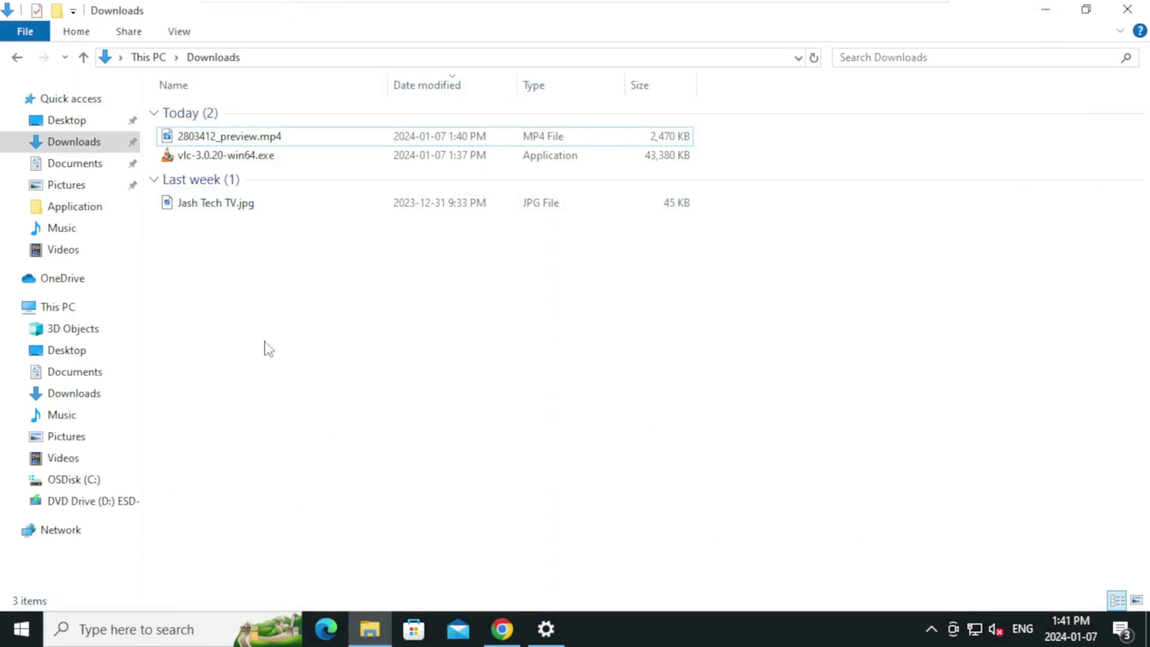
Open 2803412_preview.mp4 in VLC media player, set to always open .mp4 files.
{"action": "double_click", "coordinate": [312, 145]}
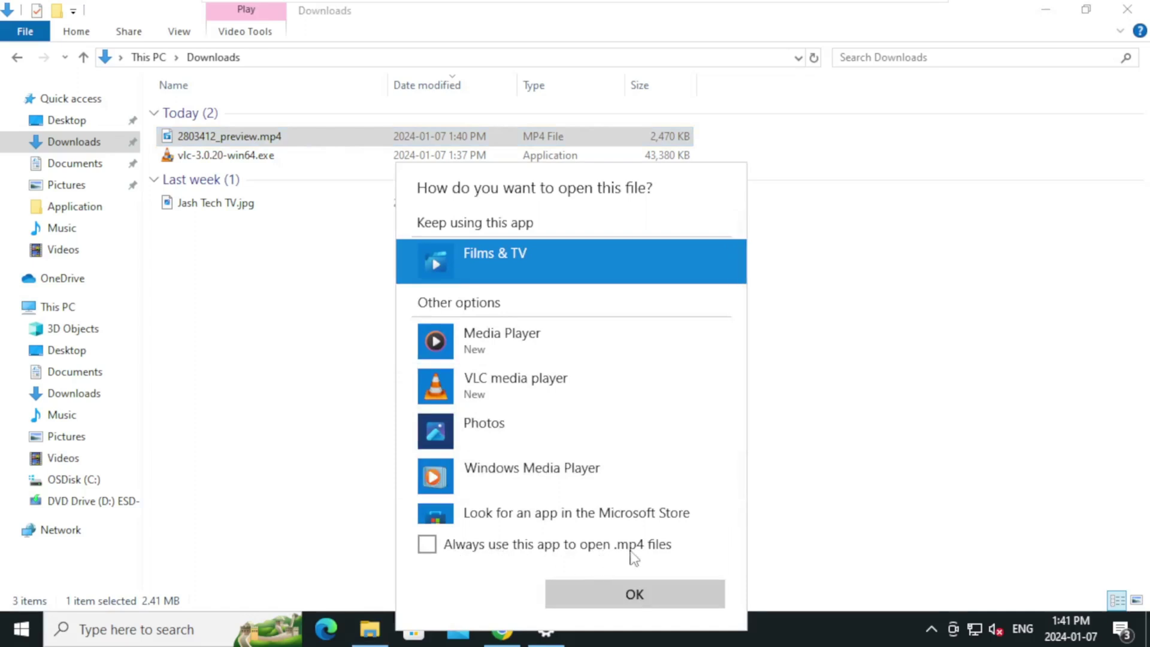
{"action": "left_click", "coordinate": [632, 556]}
{"action": "left_click", "coordinate": [580, 377]}
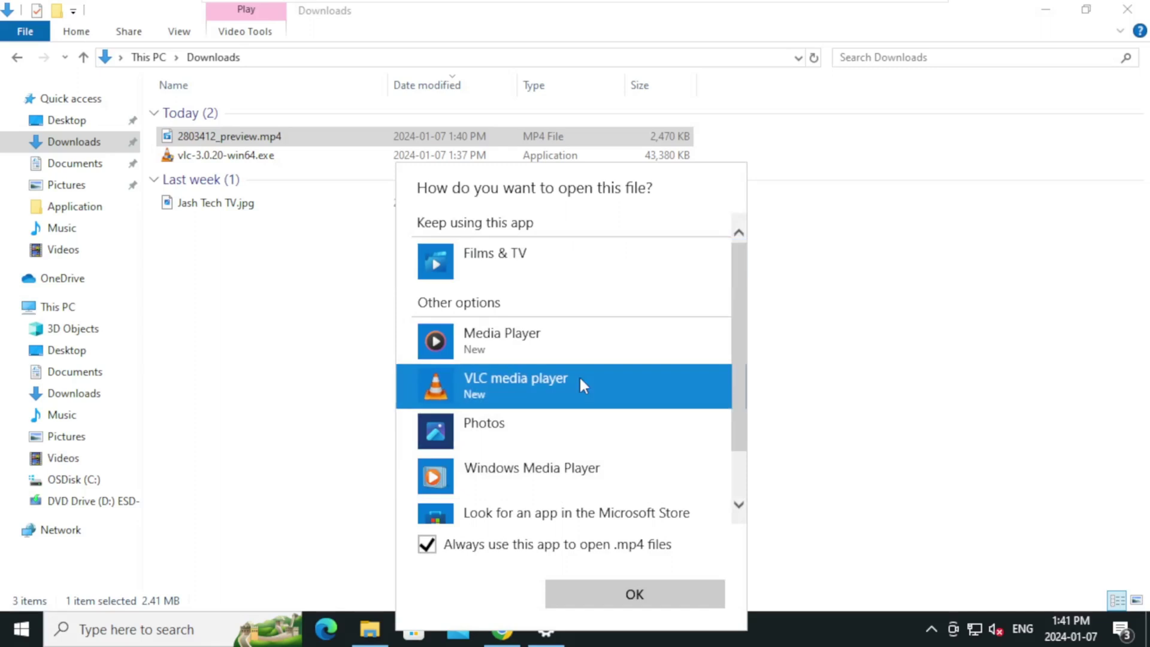
{"action": "left_click", "coordinate": [598, 588]}
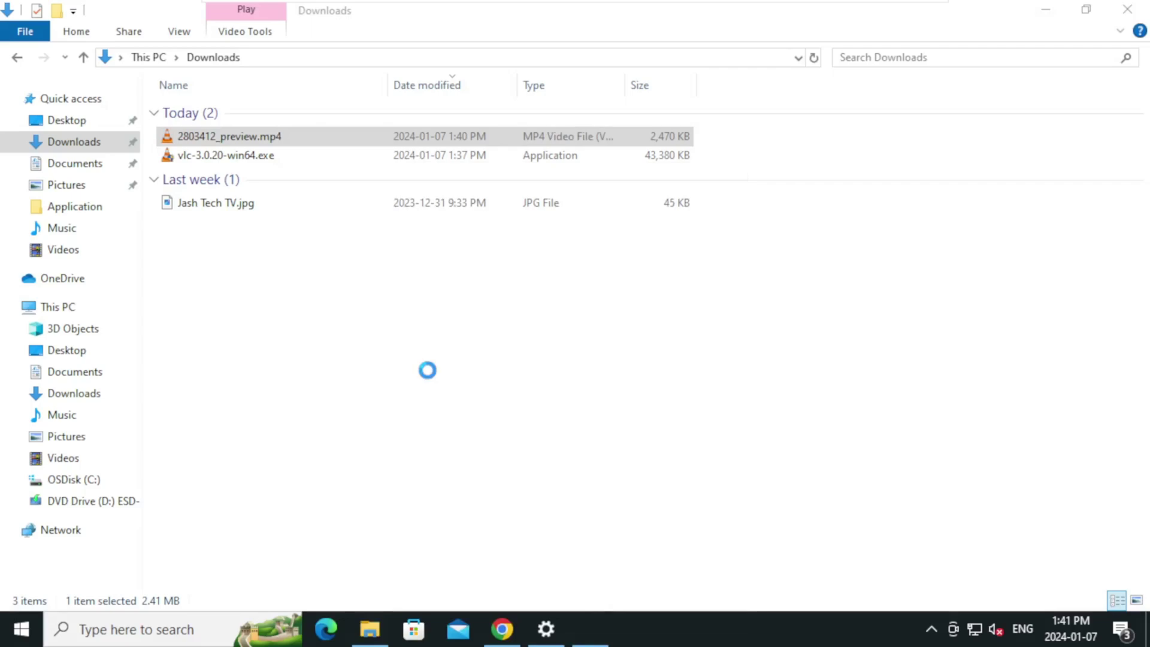